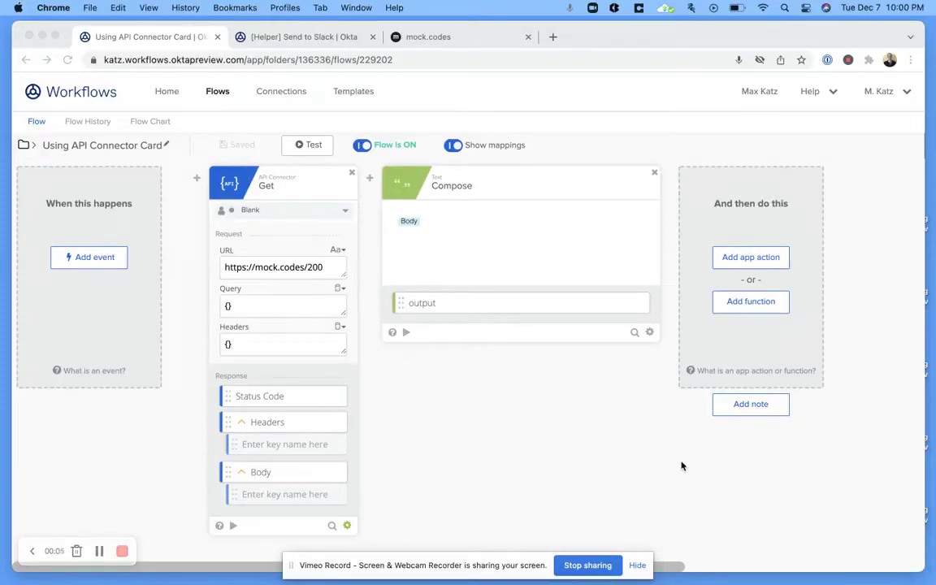
# Hide the sharing banner and recorder toolbar, then switch to the mock.codes status code reference.
pyautogui.click(637, 565)
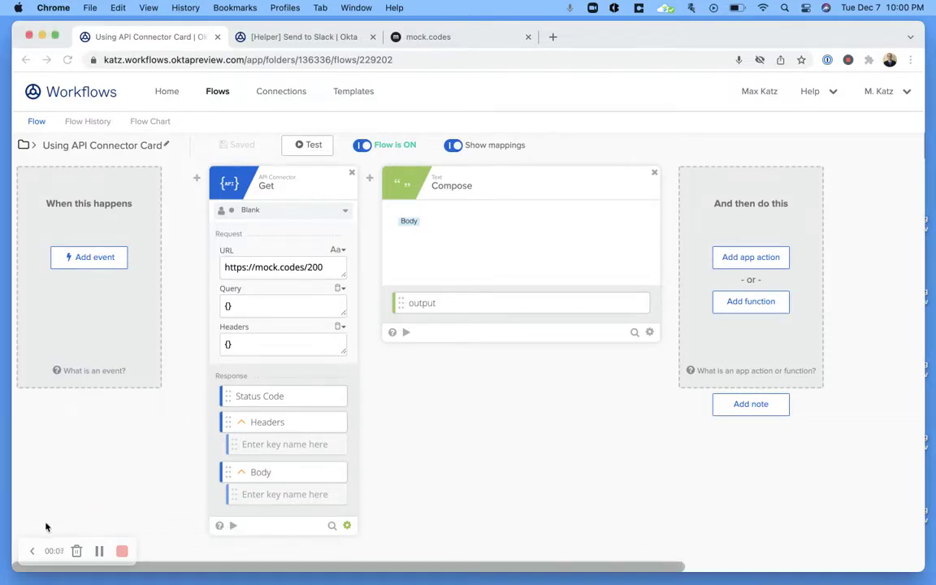
pyautogui.click(32, 553)
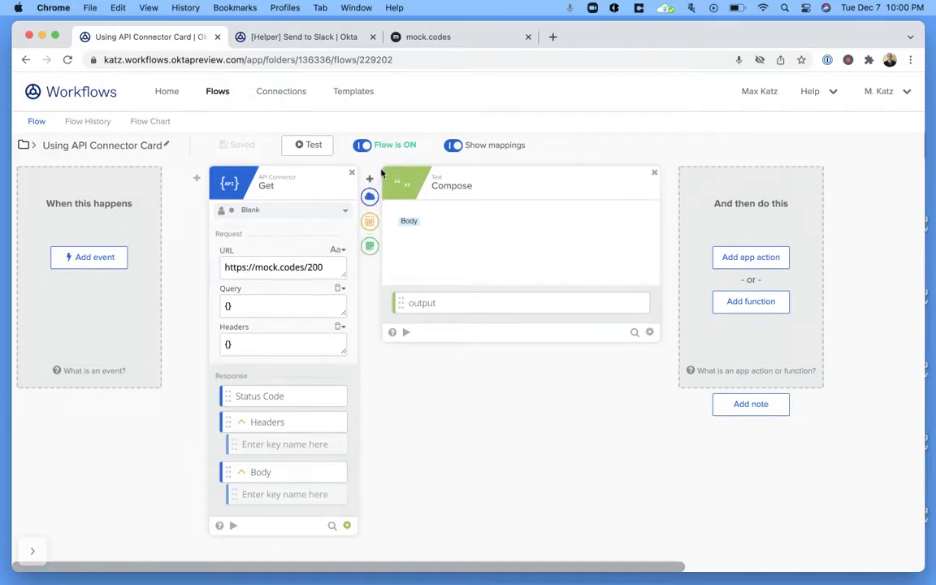
pyautogui.click(490, 39)
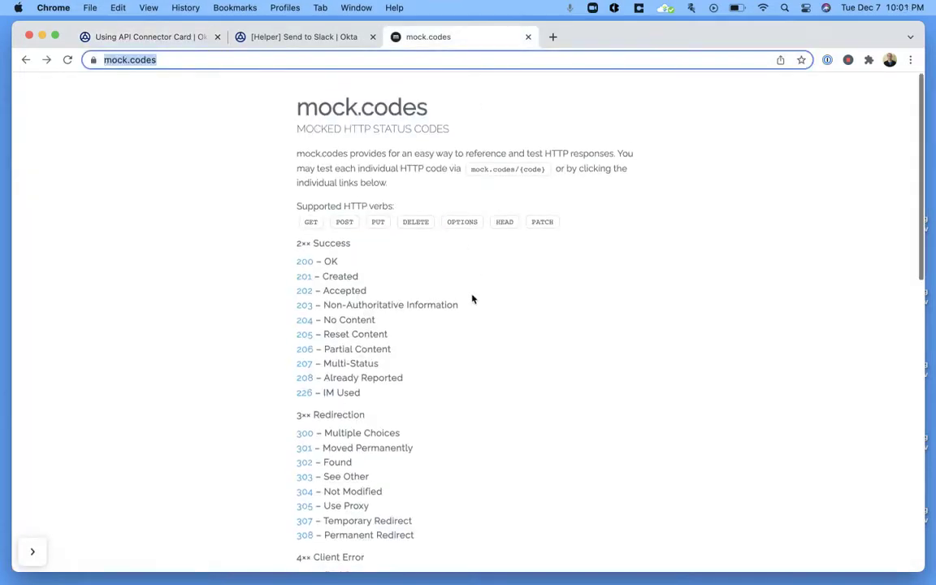
# Check that mock.codes/200 returns statusCode 200 with description OK, then go back to the flow.
pyautogui.scroll(-2, 435, 271)
pyautogui.scroll(-2, 435, 271)
pyautogui.scroll(4, 436, 271)
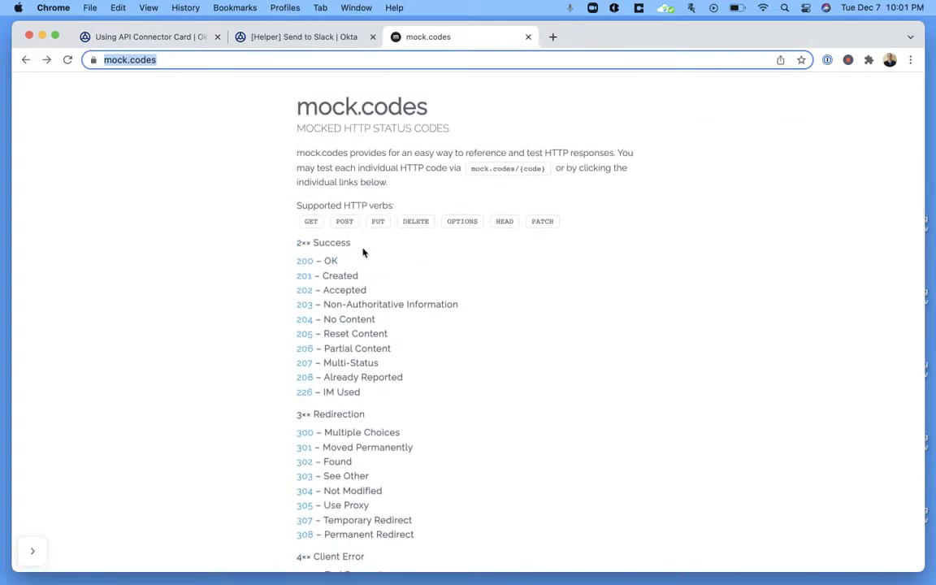
pyautogui.scroll(-5, 465, 373)
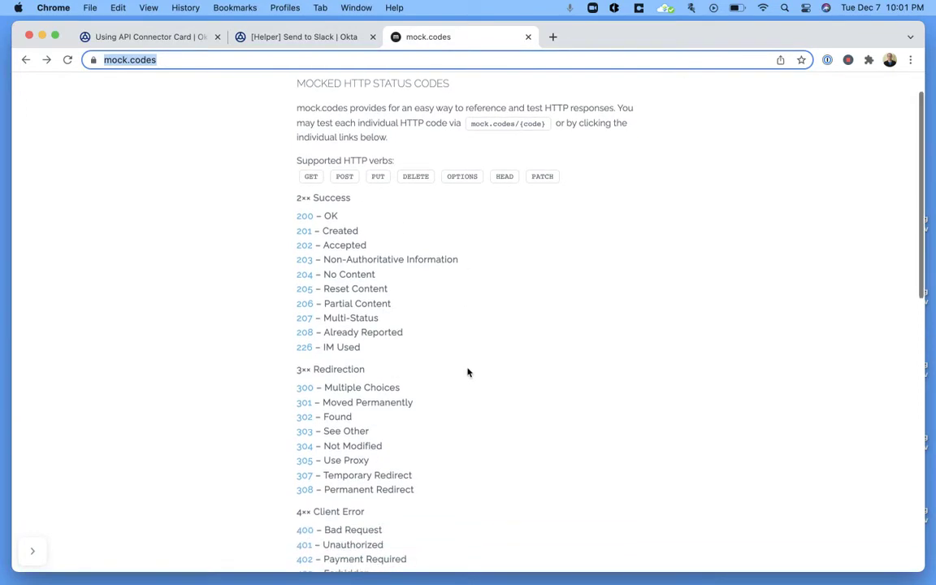
pyautogui.scroll(-10, 467, 372)
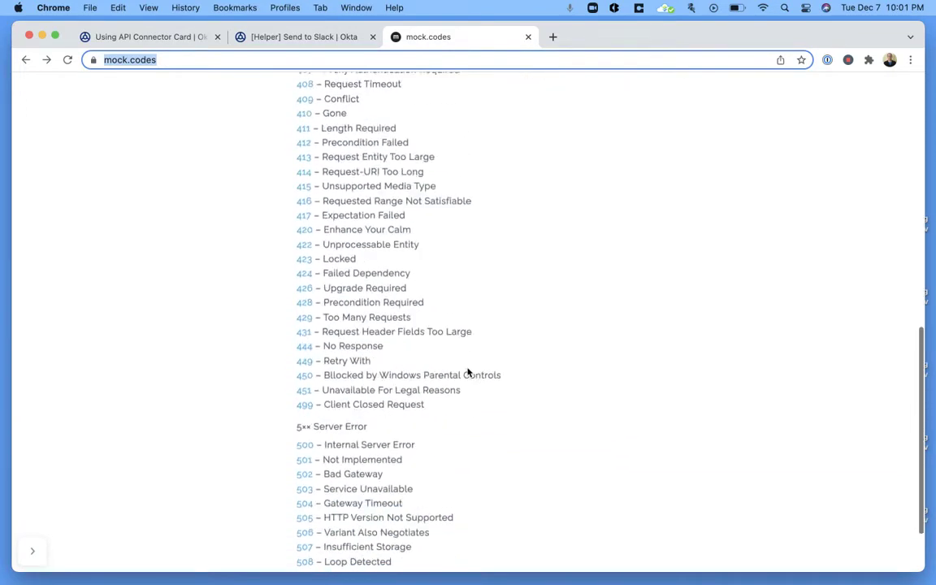
pyautogui.scroll(15, 467, 372)
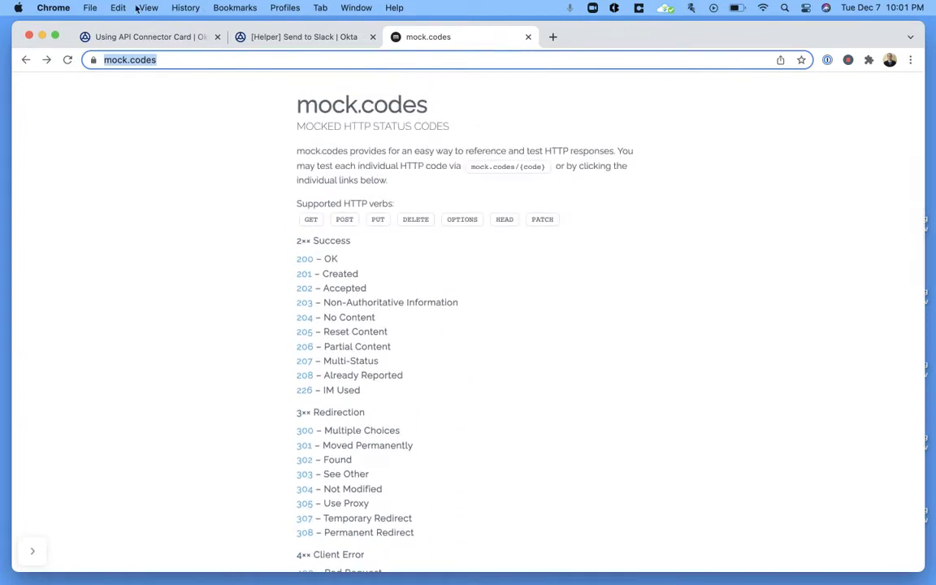
pyautogui.click(308, 262)
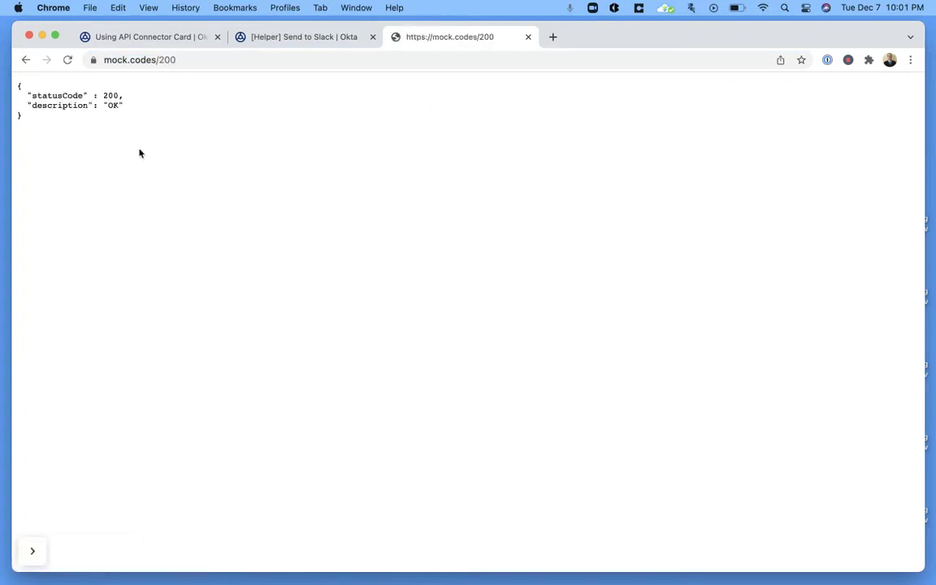
pyautogui.hscroll(-5, 268, 174)
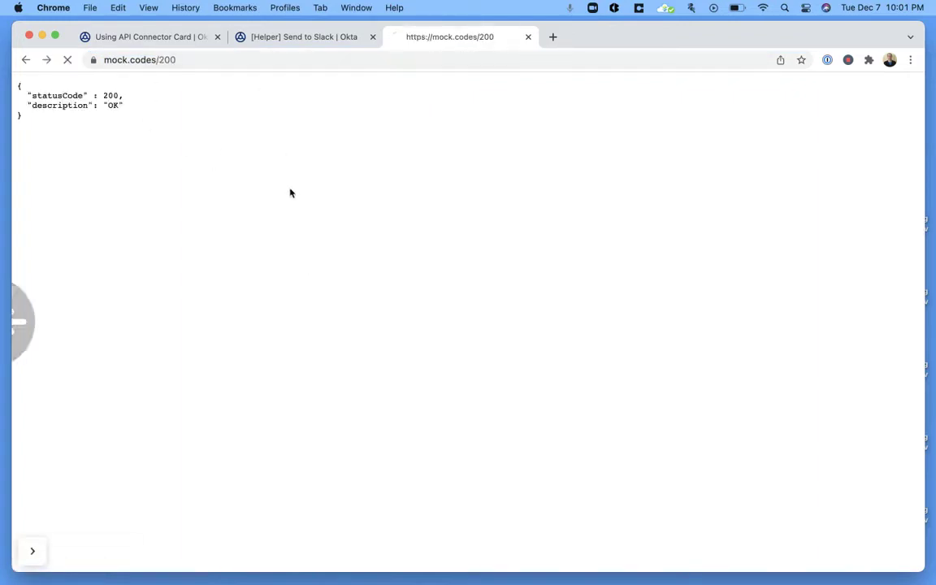
pyautogui.click(151, 38)
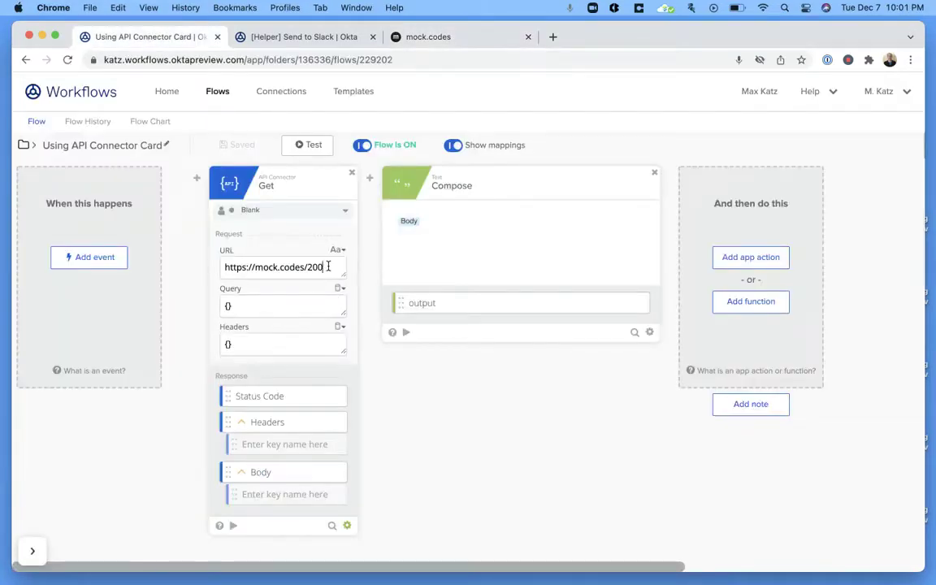
# Test the Get card against mock.codes/200, inspect its OK response body, then test the whole flow.
pyautogui.click(233, 526)
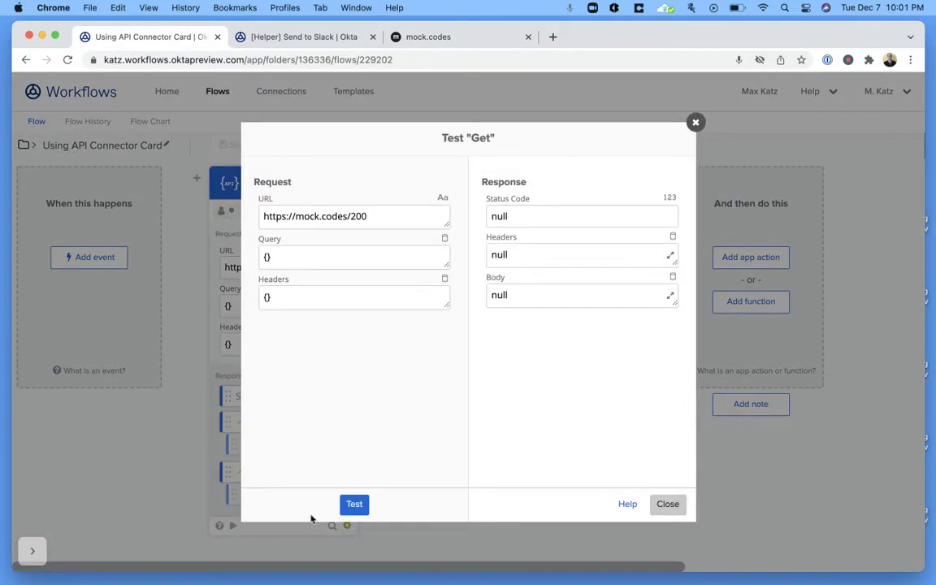
pyautogui.click(358, 507)
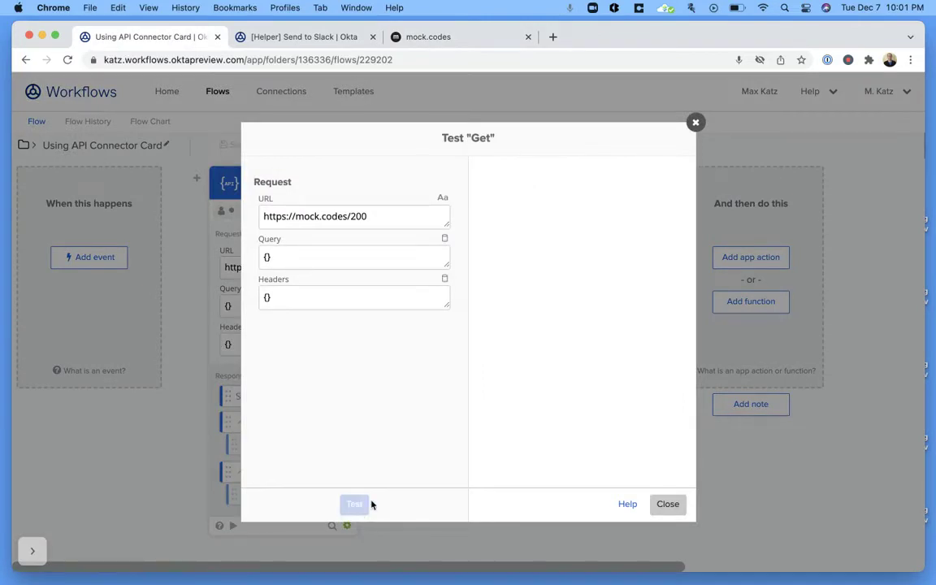
pyautogui.click(669, 298)
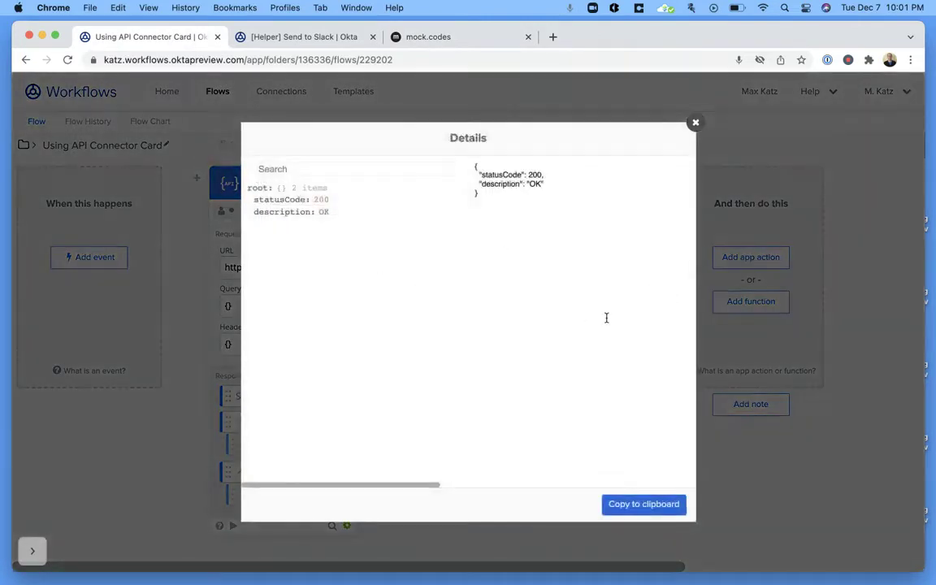
pyautogui.click(696, 125)
pyautogui.click(665, 505)
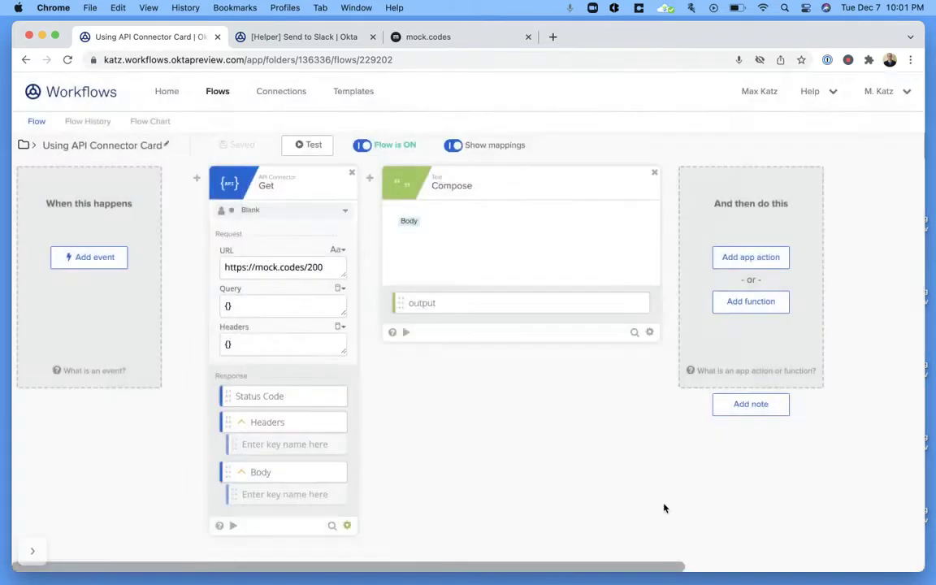
pyautogui.click(309, 145)
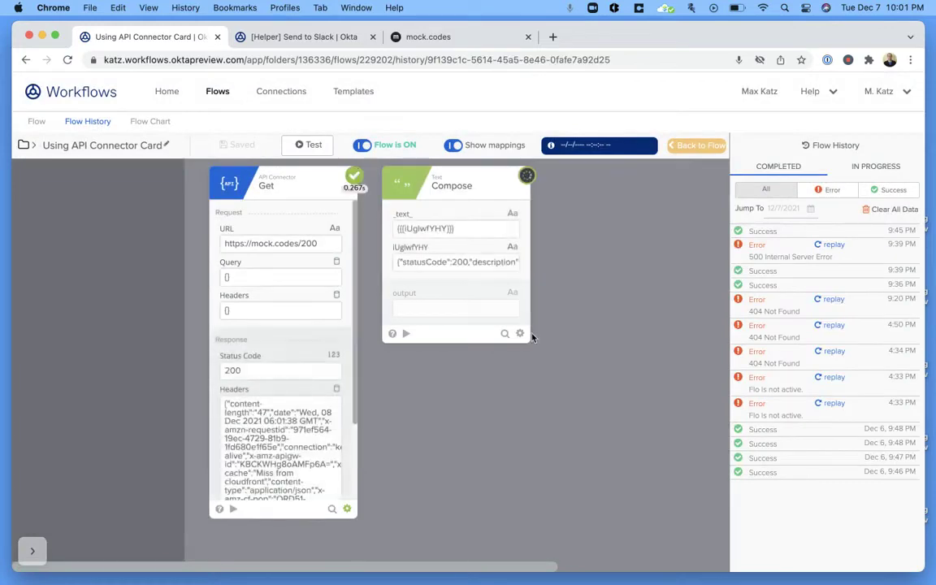
# Check that Compose received statusCode 200 with description OK, then go back to the flow editor.
pyautogui.click(508, 309)
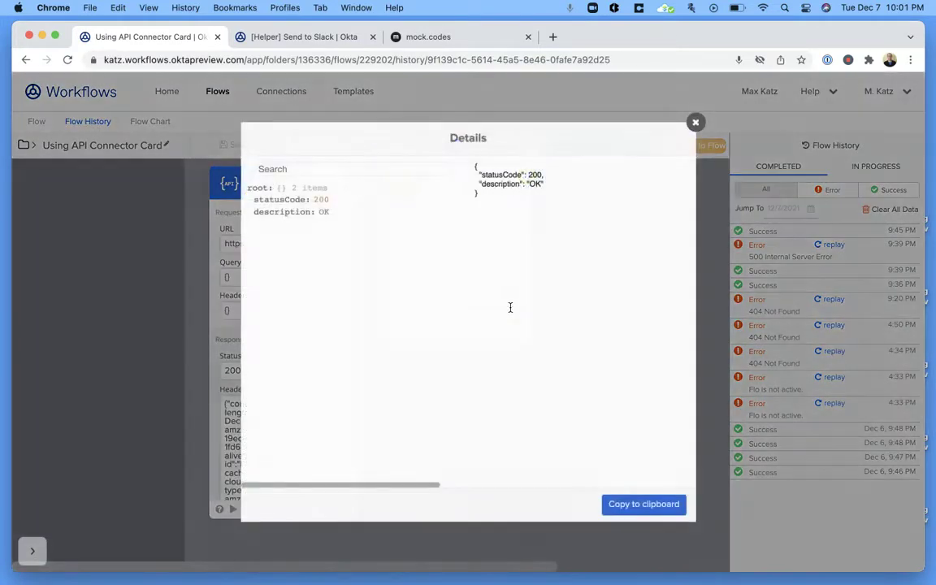
pyautogui.click(695, 124)
pyautogui.click(691, 145)
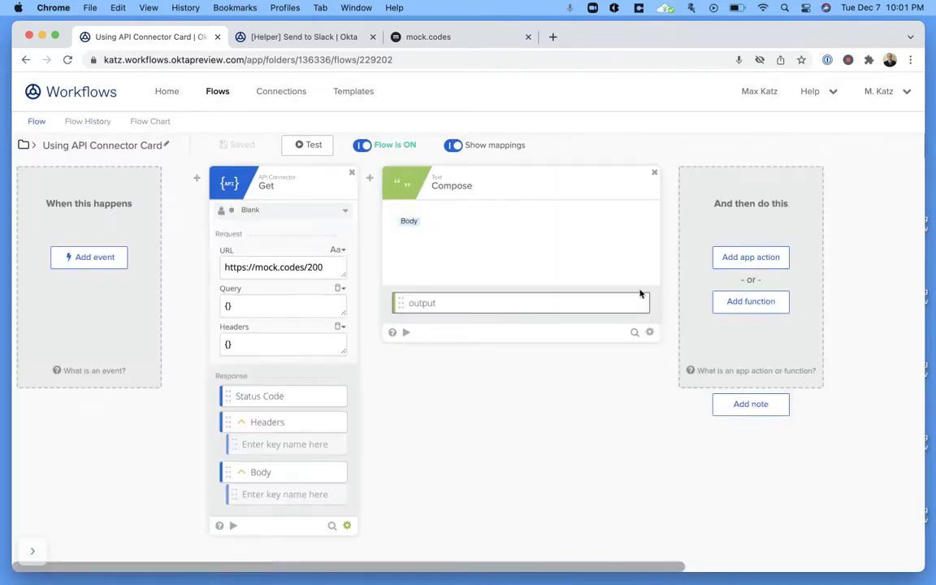
# Set the Get card's error handling to run the [Helper] Send to Slack flow, then view that flow.
pyautogui.click(348, 527)
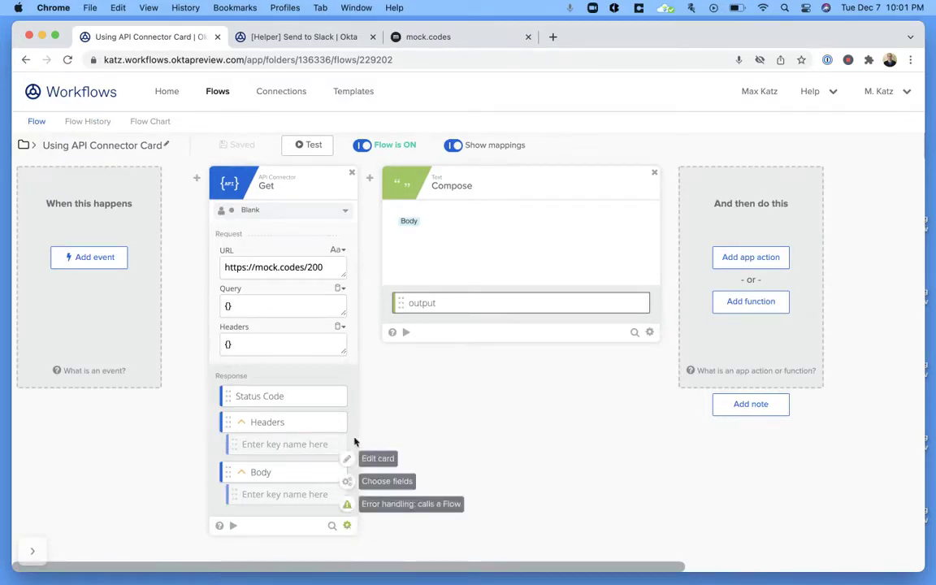
pyautogui.click(404, 505)
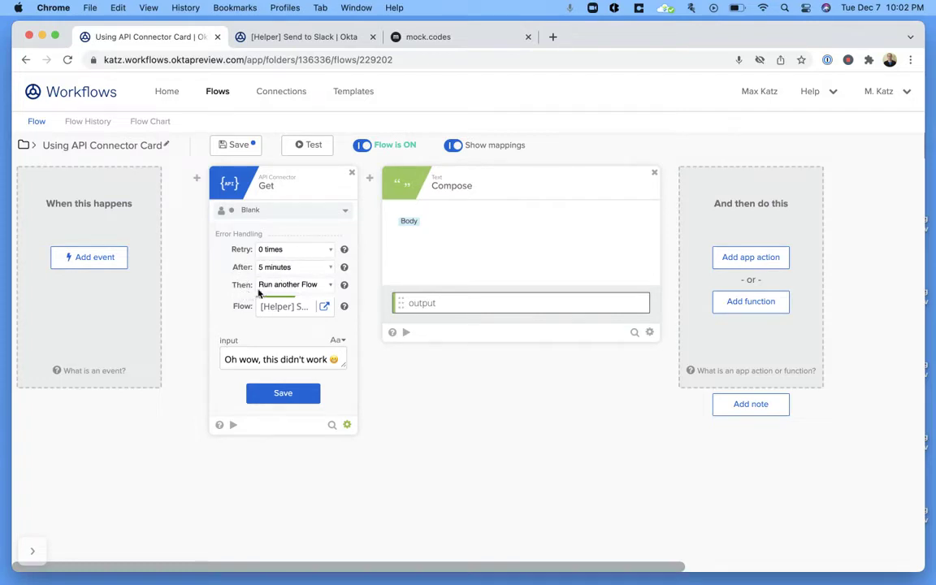
pyautogui.click(329, 285)
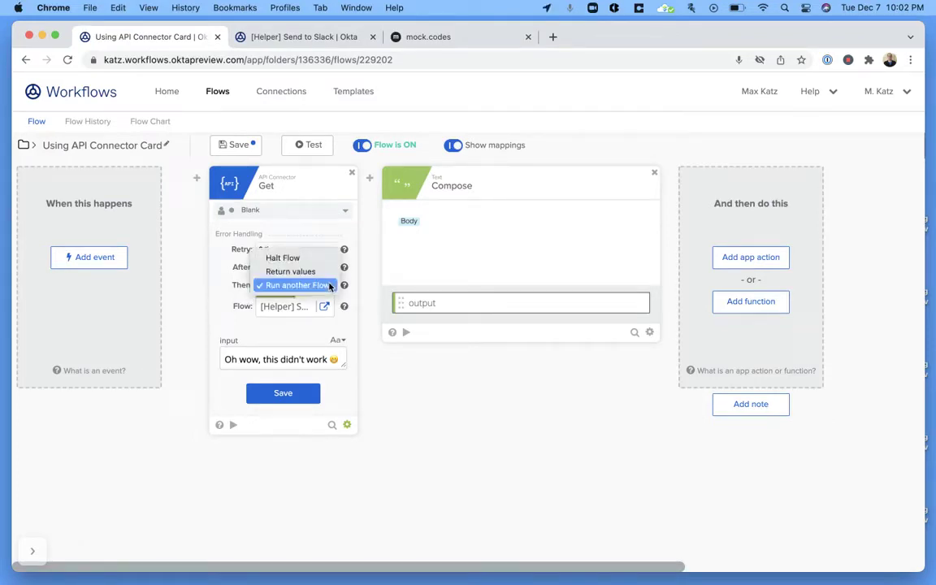
pyautogui.click(286, 286)
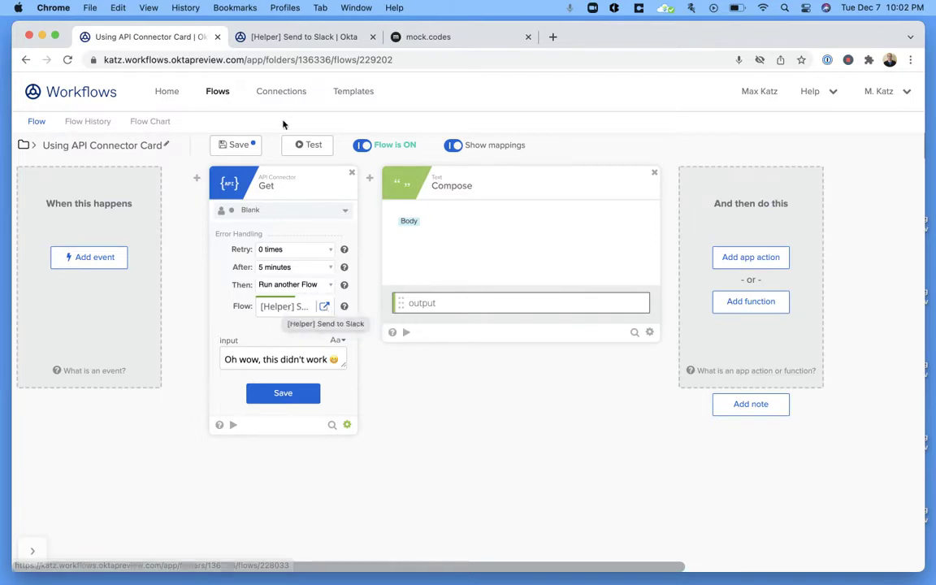
pyautogui.click(313, 37)
pyautogui.moveTo(252, 287)
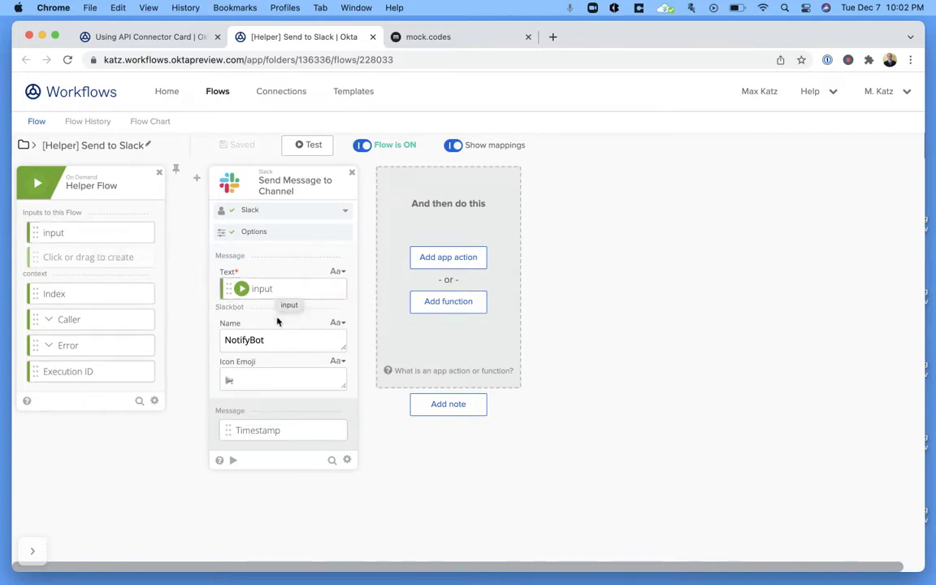
# Switch back to the Using API Connector Card flow tab.
pyautogui.click(167, 38)
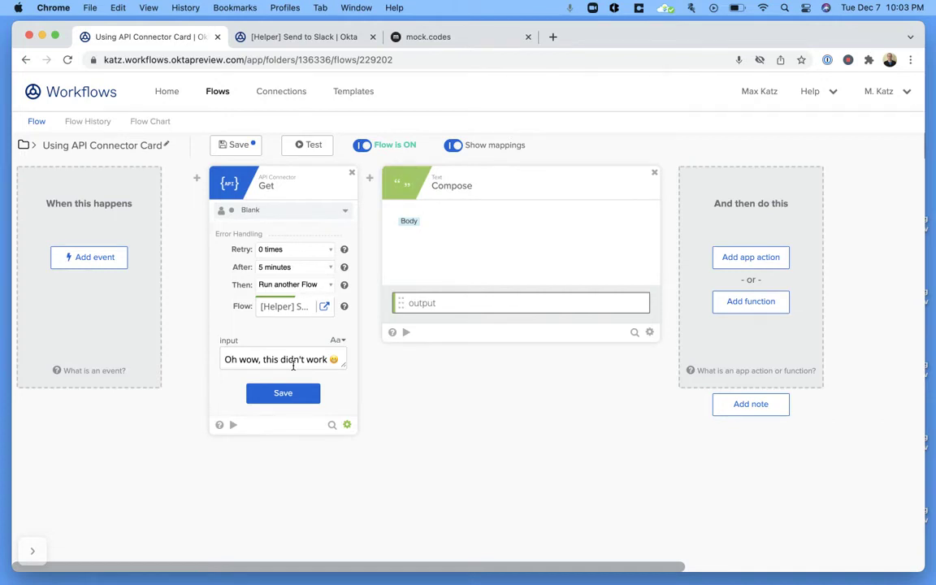
pyautogui.click(283, 395)
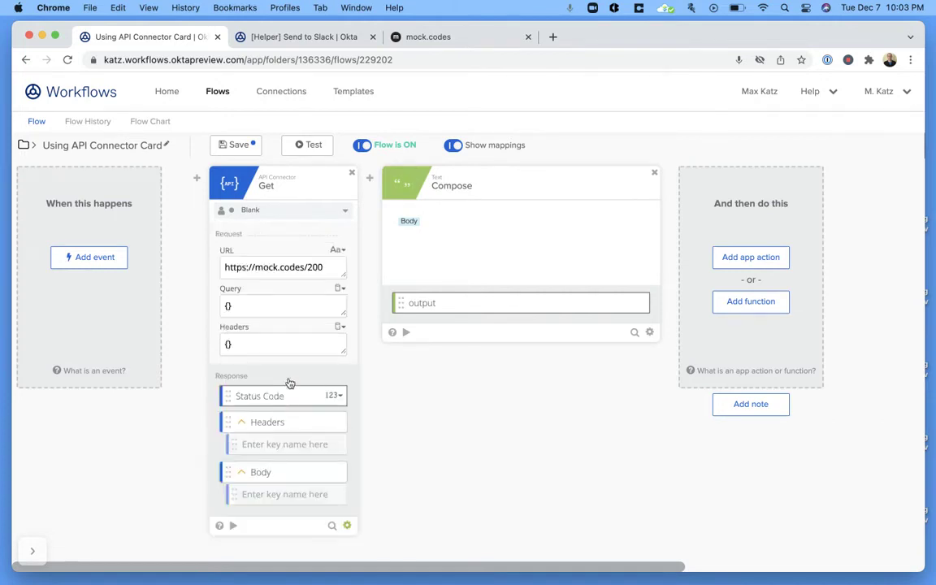
pyautogui.click(278, 265)
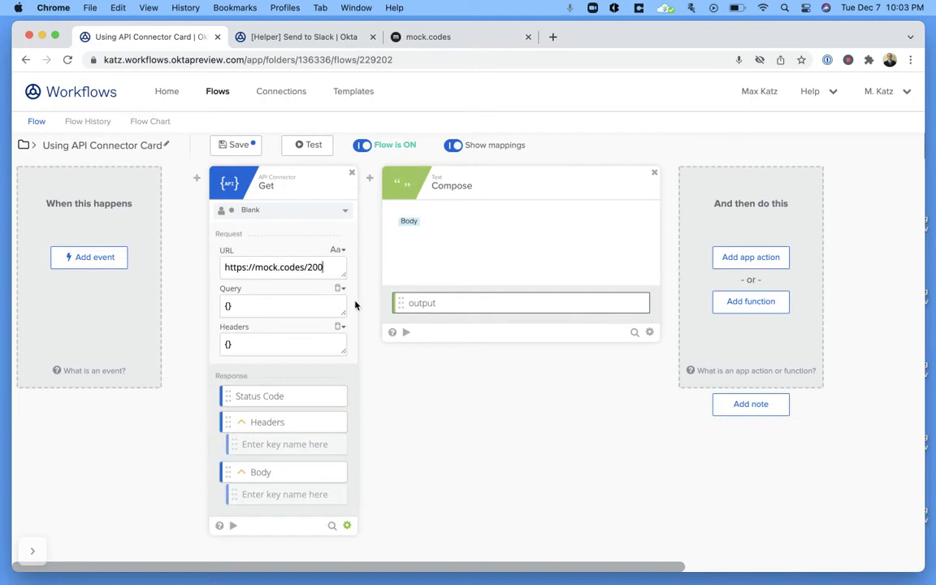
pyautogui.press('BackSpace')
pyautogui.press('BackSpace')
pyautogui.press('BackSpace')
pyautogui.write('500')
pyautogui.click(236, 144)
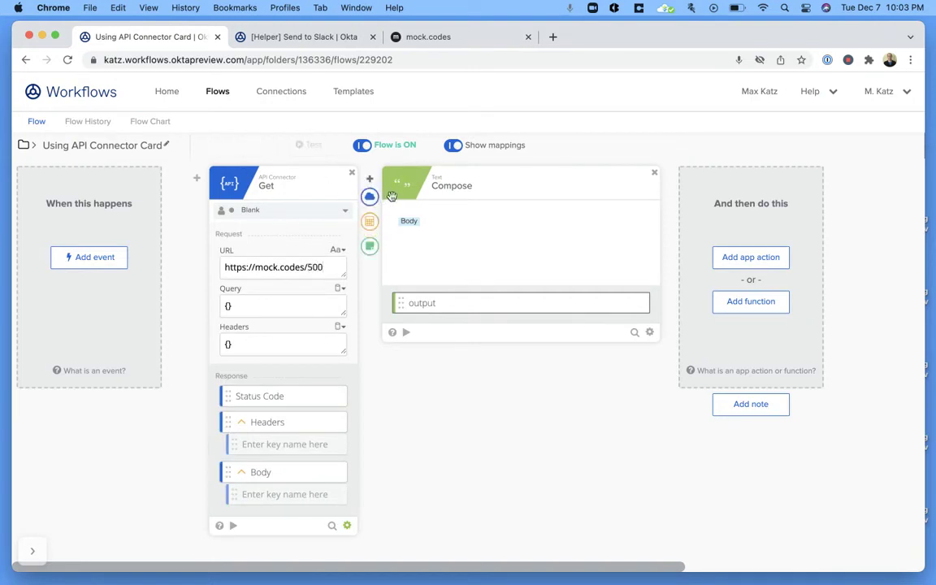
pyautogui.click(314, 146)
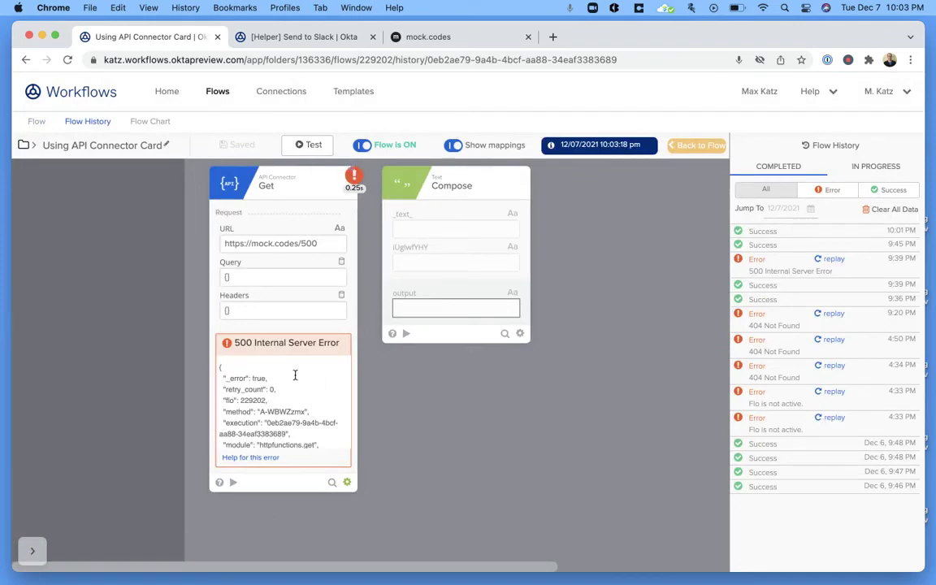
pyautogui.hotkey('ctrl', 'Up')
pyautogui.click(329, 271)
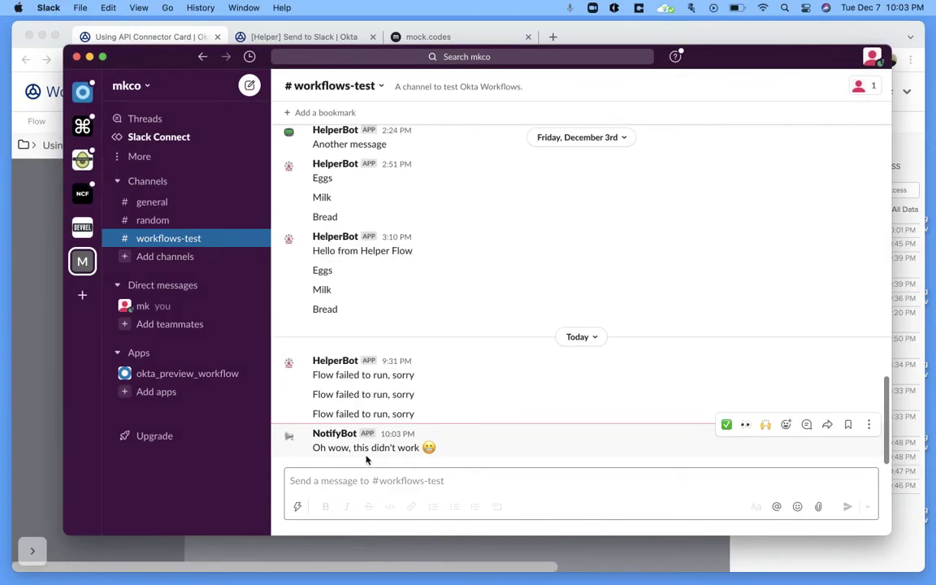
pyautogui.click(48, 375)
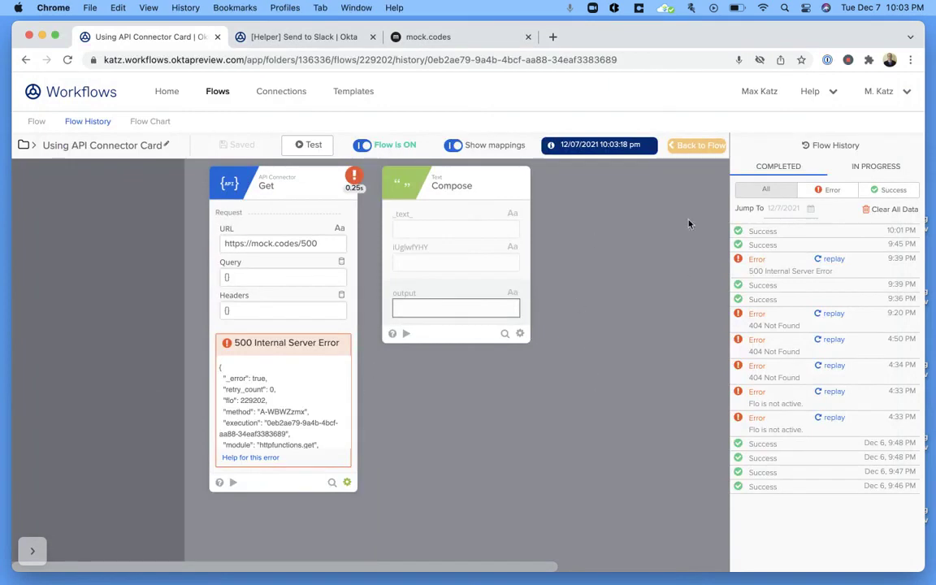
# Go from the Flow History back to the Using API Connector Card flow editor.
pyautogui.click(701, 146)
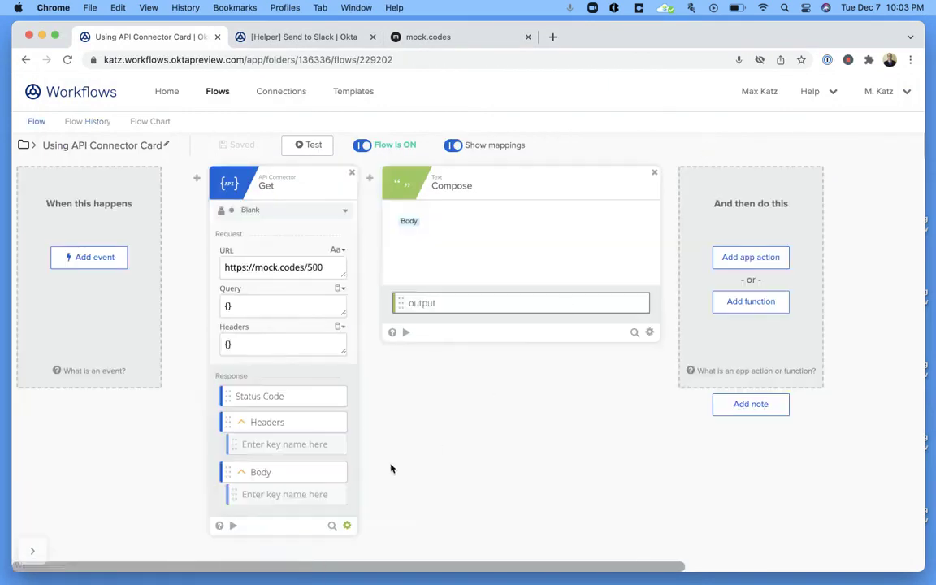